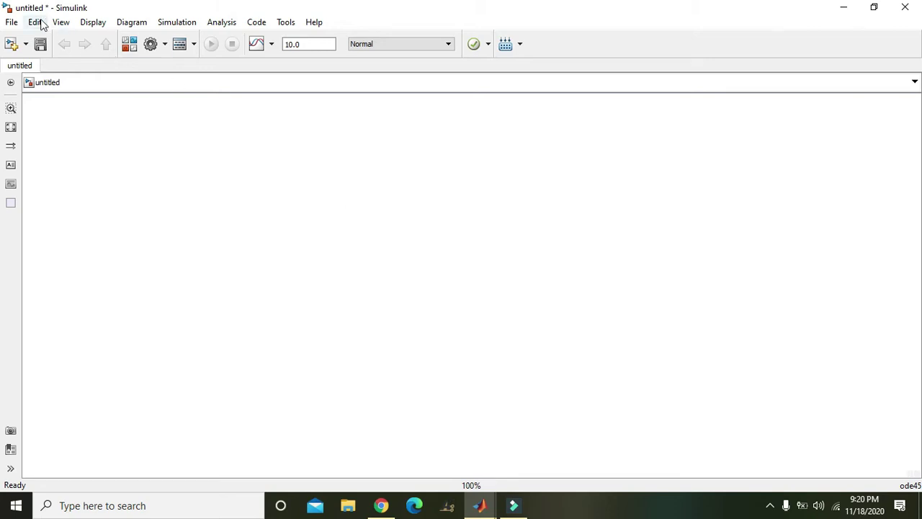
Step: Search the Library Browser for 'constant' and add the Constant block to model untitled
mouse_move(486, 502)
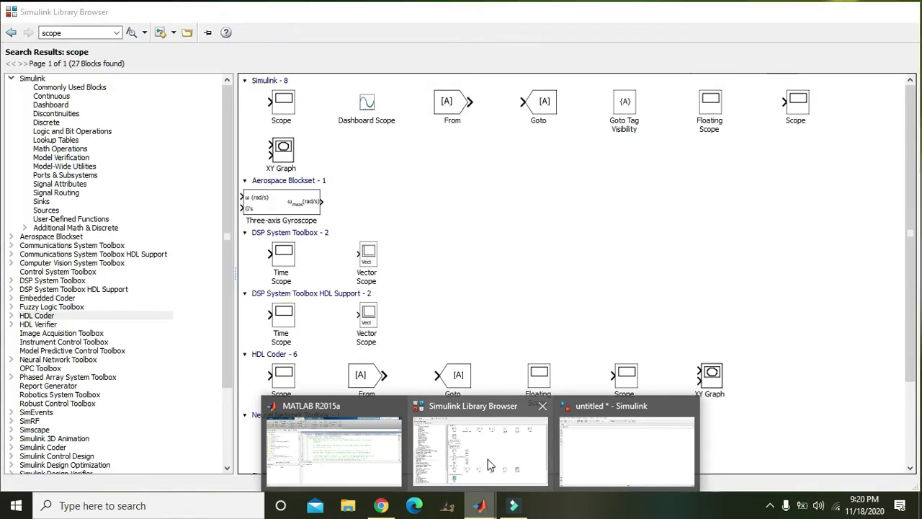
left_click(488, 465)
double_click(96, 33)
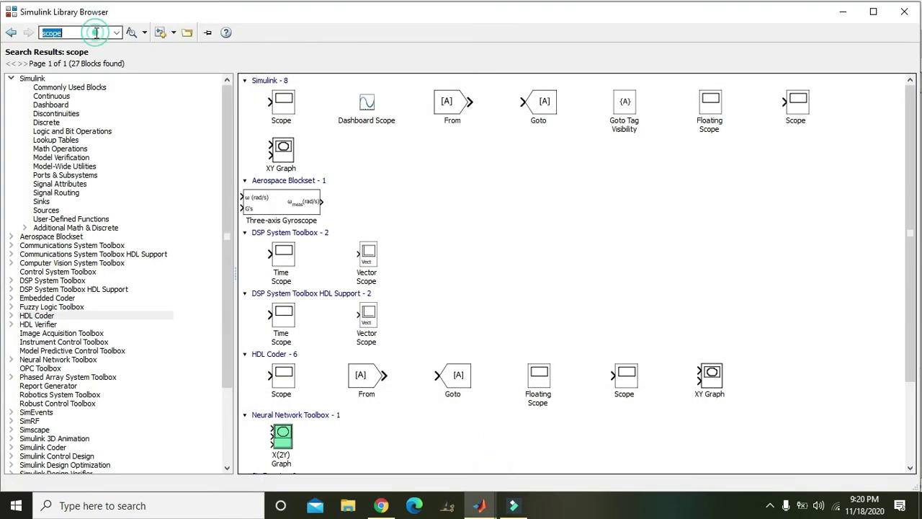
type("c")
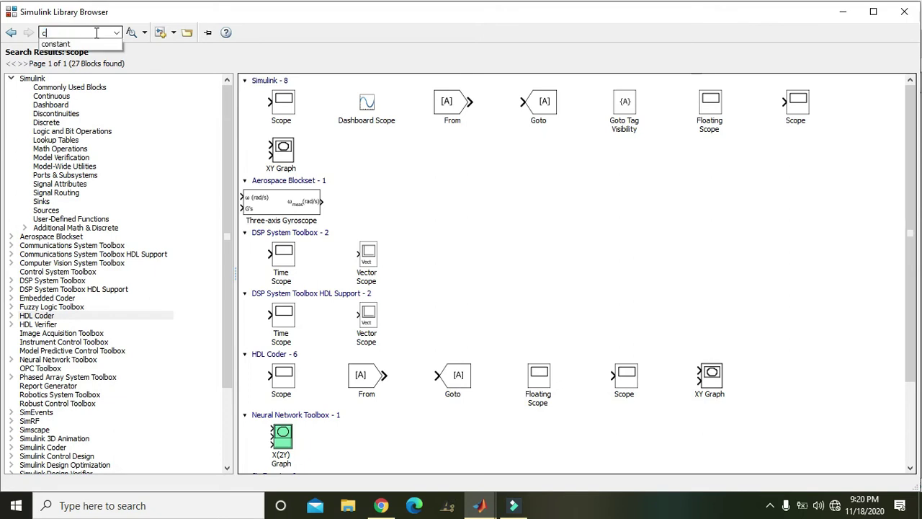
type("onstant")
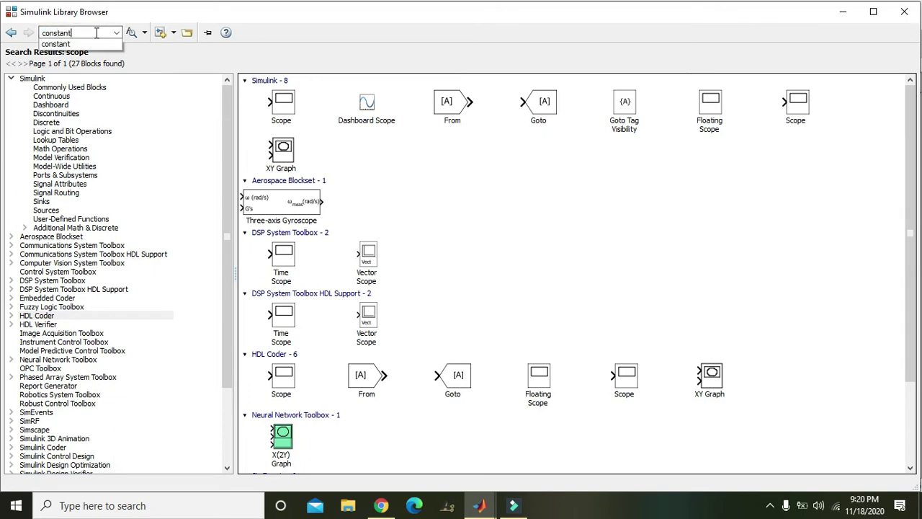
left_click(131, 33)
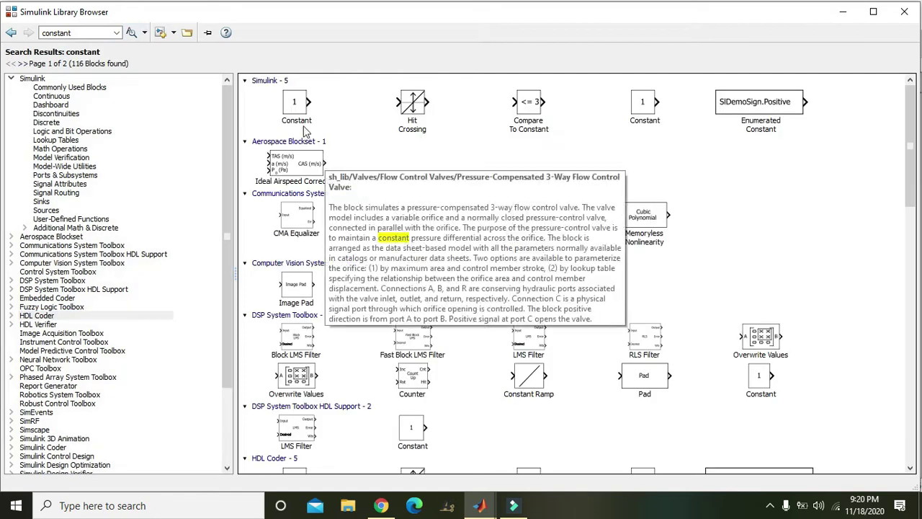
right_click(295, 104)
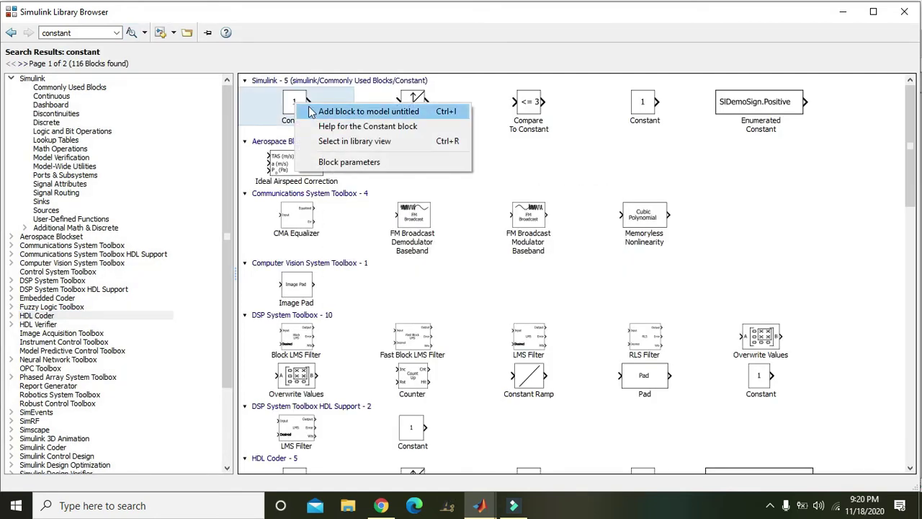
left_click(311, 110)
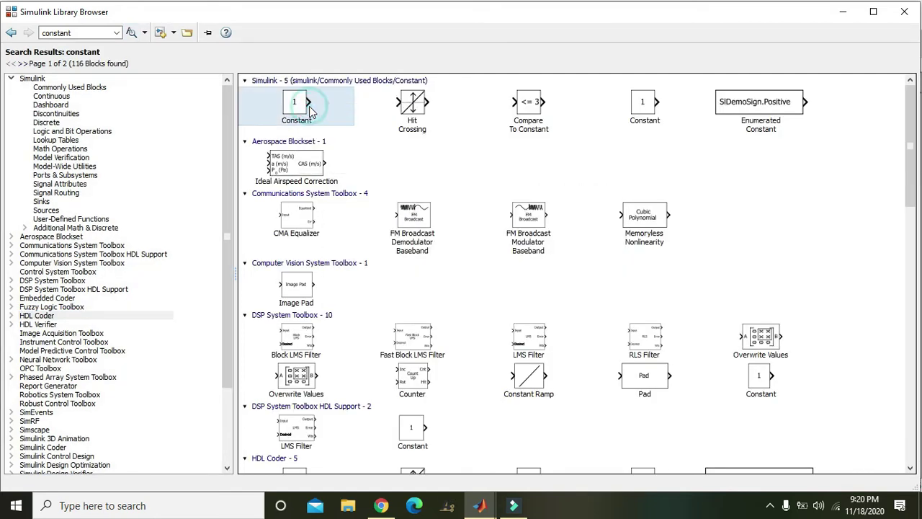
Step: Search for 'integrator' and add the Integrator block to model untitled
double_click(81, 34)
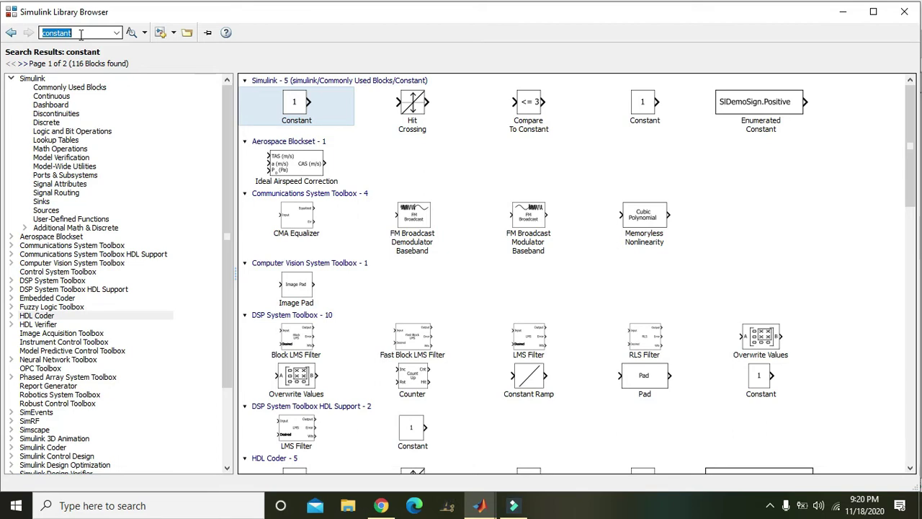
type("inte")
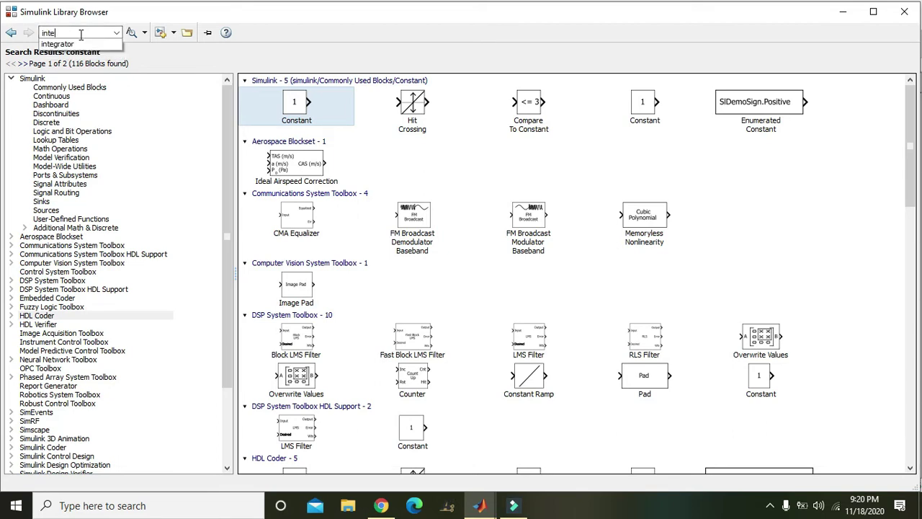
type("grator")
left_click(69, 43)
left_click(131, 32)
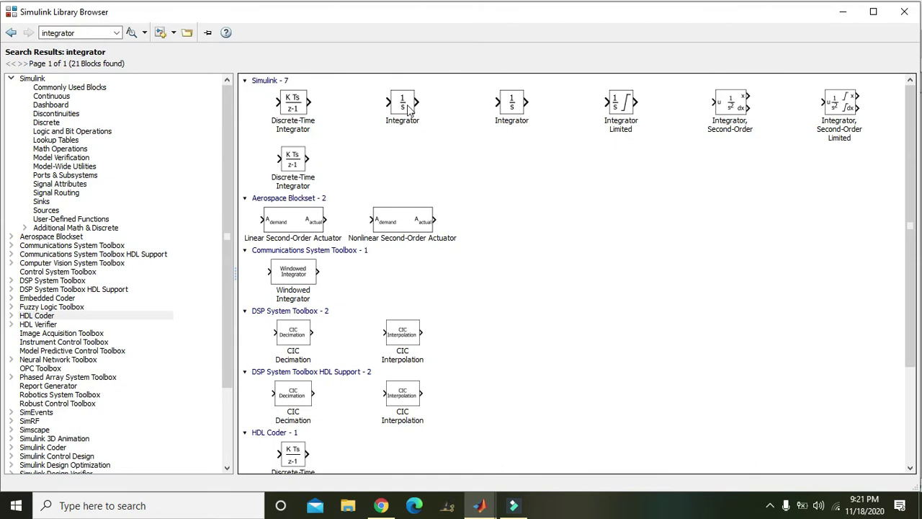
right_click(409, 109)
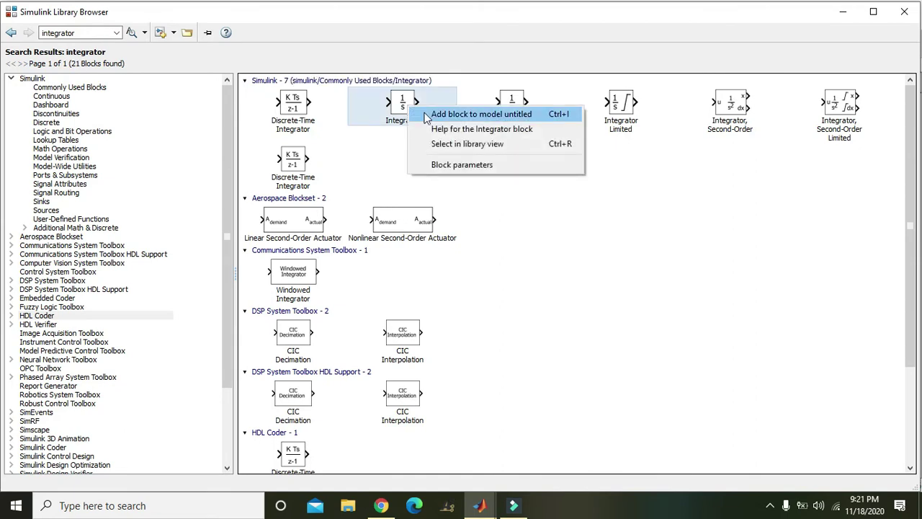
left_click(435, 115)
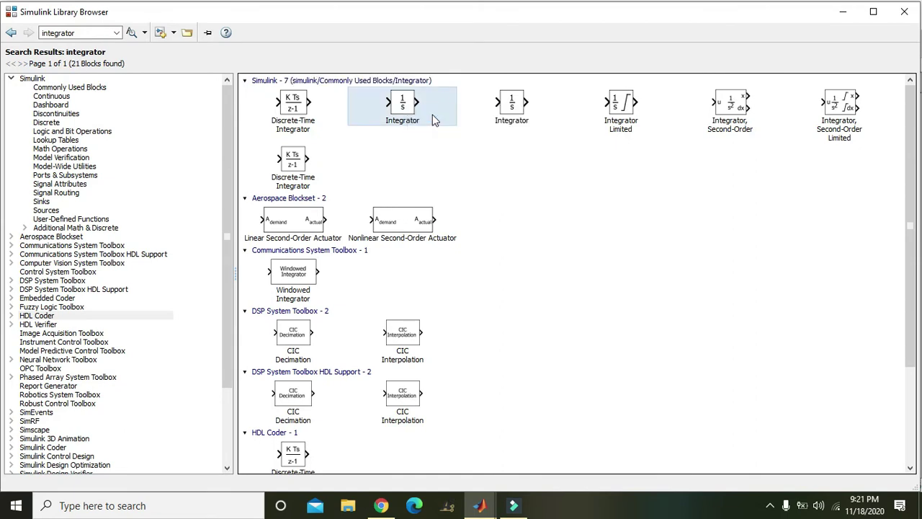
left_click(479, 163)
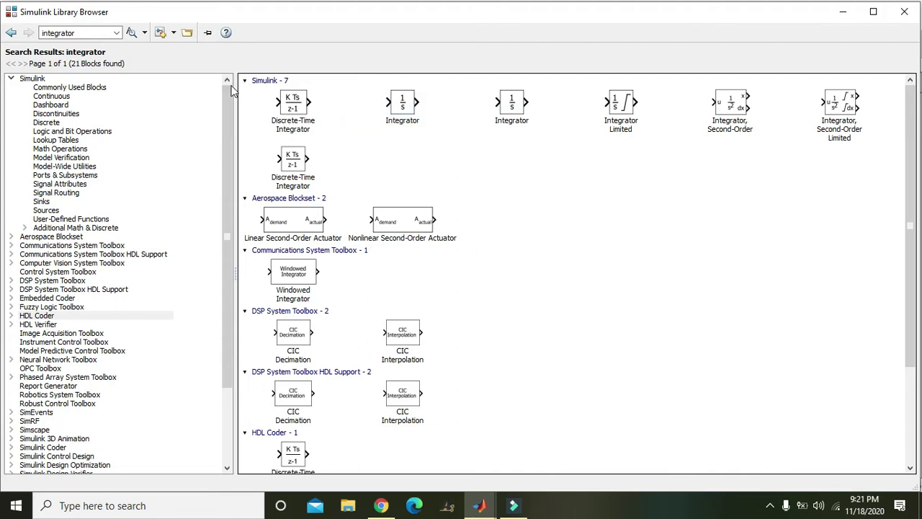
Step: Search for 'scope' and add the Scope block to model untitled
left_click(87, 34)
type("scope")
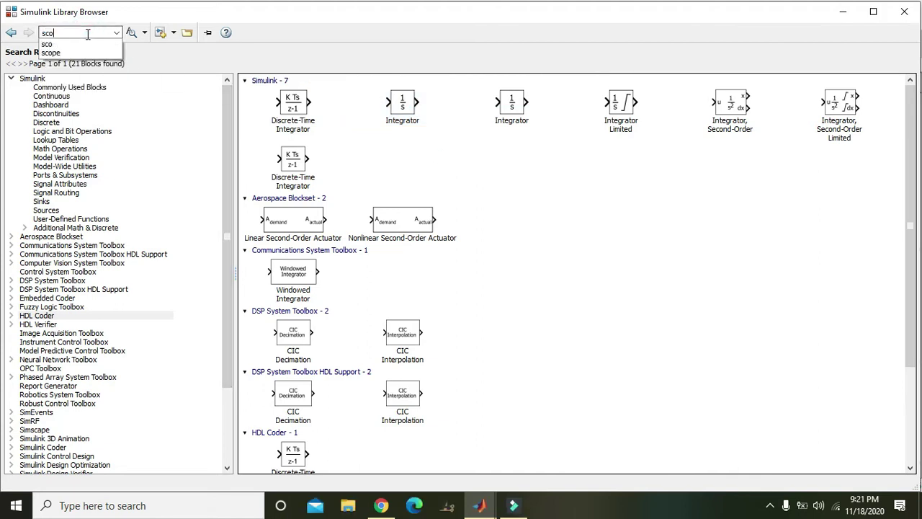
left_click(131, 33)
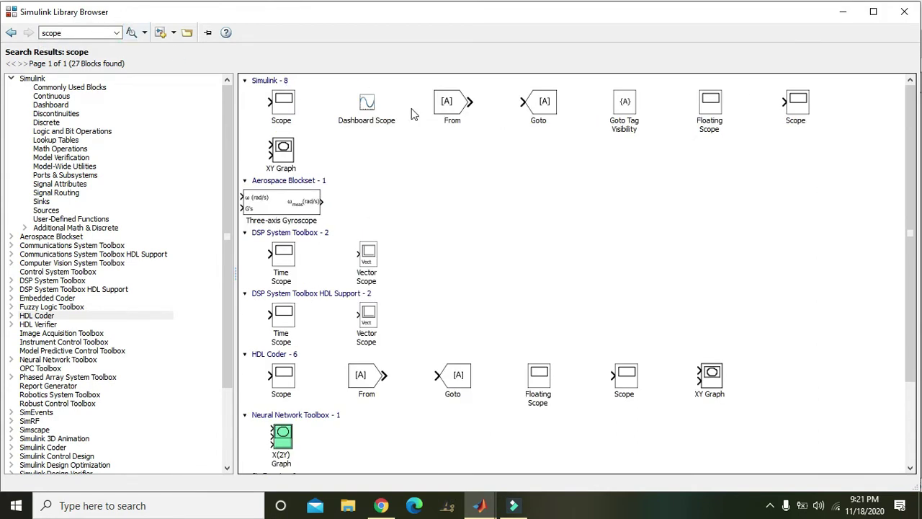
right_click(287, 106)
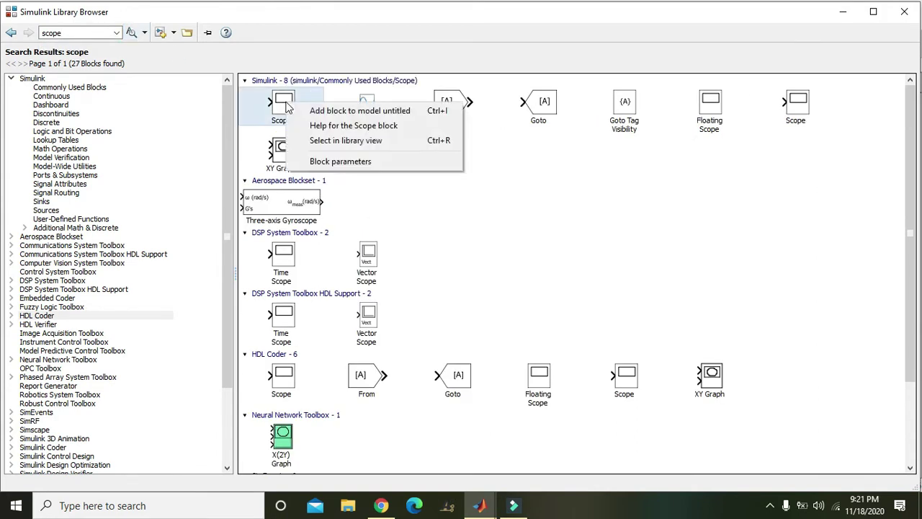
left_click(307, 111)
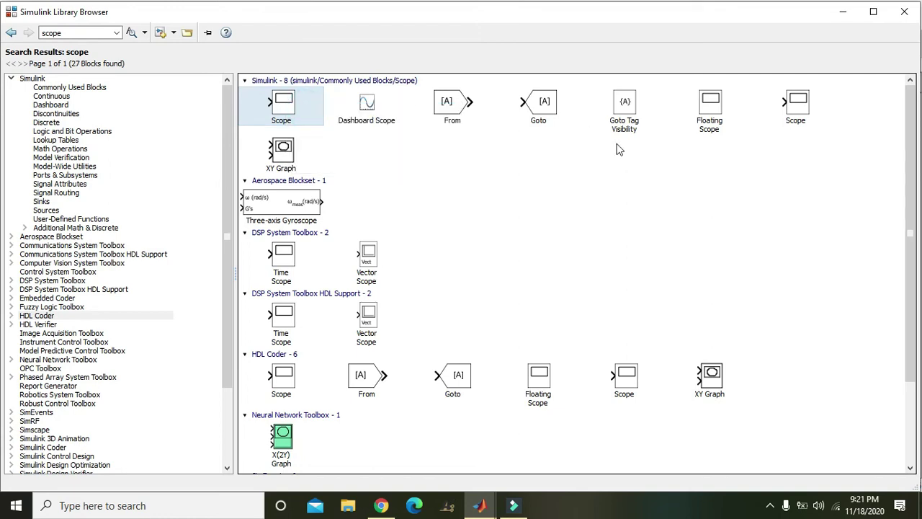
Step: Separate the stacked Constant, Integrator and Scope blocks, and enlarge Constant and Scope
left_click(843, 11)
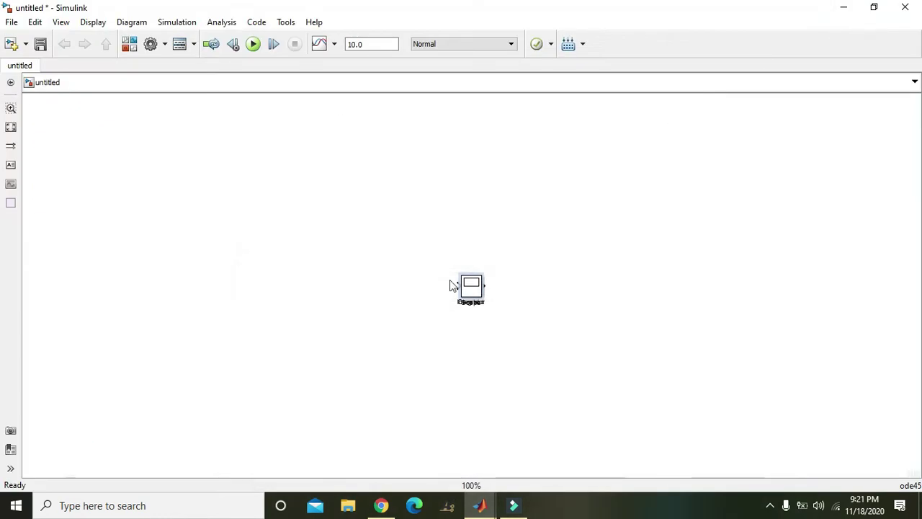
left_click_drag(462, 285, 591, 286)
left_click_drag(485, 283, 408, 330)
left_click(478, 288)
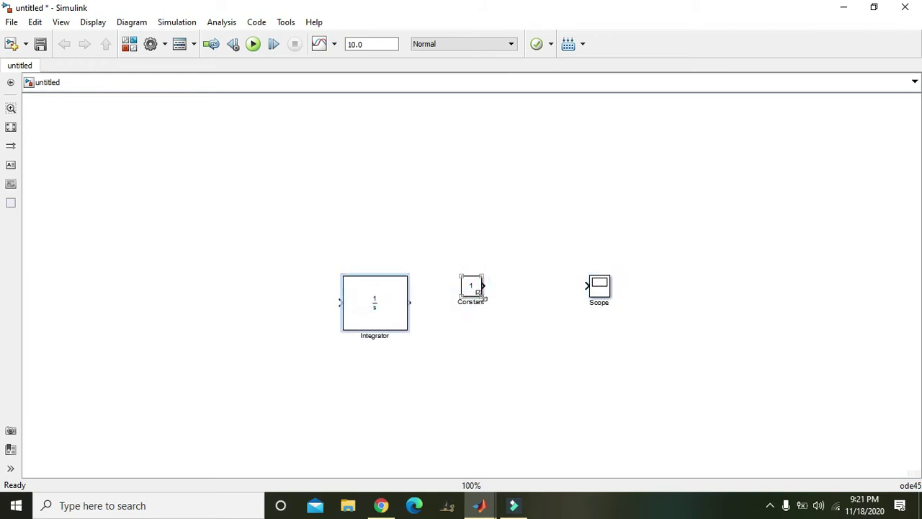
left_click_drag(481, 295, 252, 315)
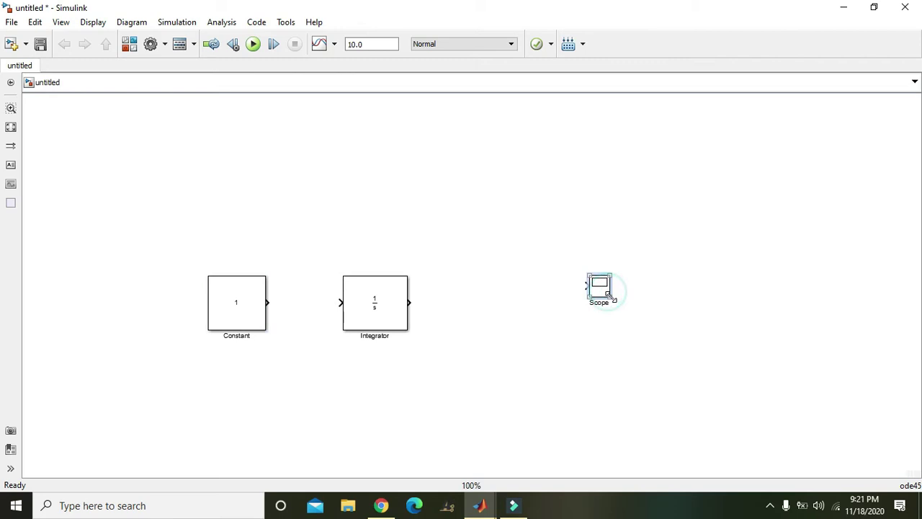
left_click_drag(611, 298, 552, 324)
left_click(473, 270)
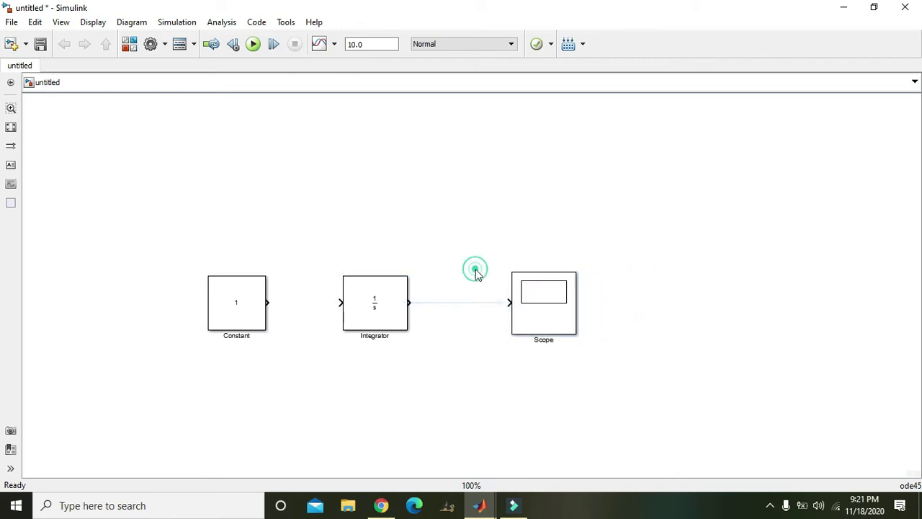
Step: Move all three blocks up and right together, then nudge the Integrator into line
left_click_drag(163, 188, 657, 436)
left_click_drag(538, 299, 607, 274)
left_click(517, 366)
left_click(434, 266)
double_click(434, 265)
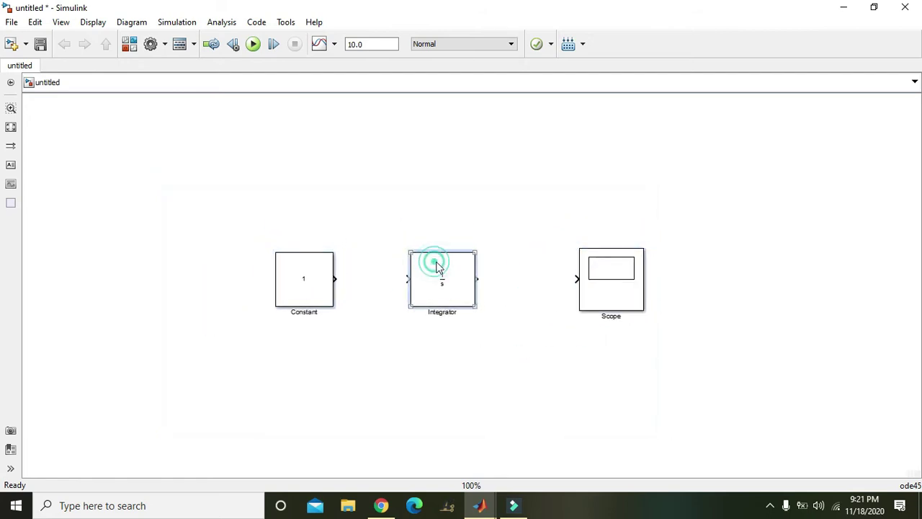
left_click(655, 462)
left_click_drag(439, 287, 459, 288)
left_click(369, 308)
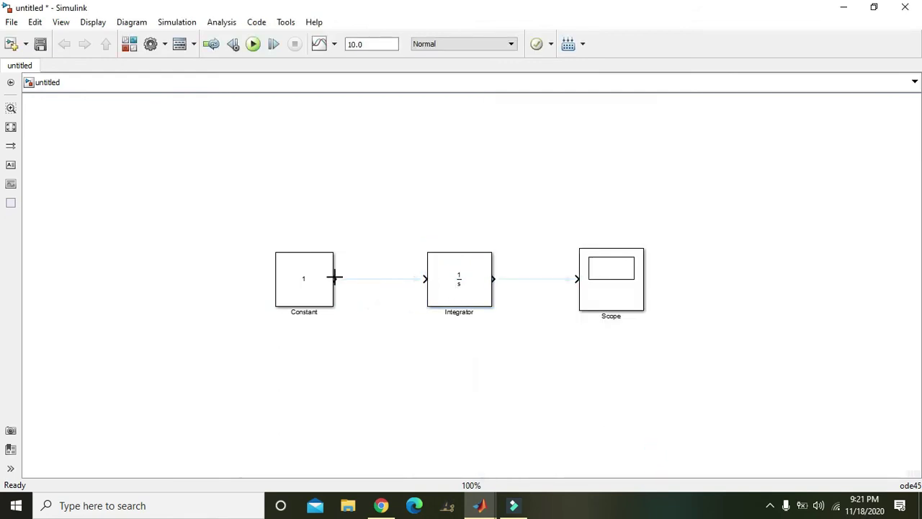
Step: Wire the Constant output into the Integrator and the Integrator output into the Scope
left_click_drag(335, 278, 425, 280)
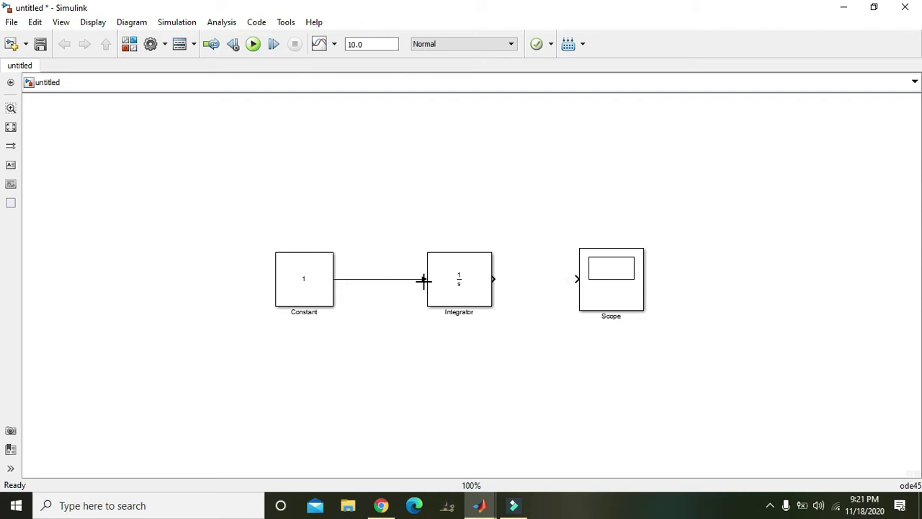
left_click_drag(495, 278, 577, 279)
left_click(624, 288)
Step: Set the Scope's Number of axes to 2 and wire its second input to the Constant signal
double_click(618, 287)
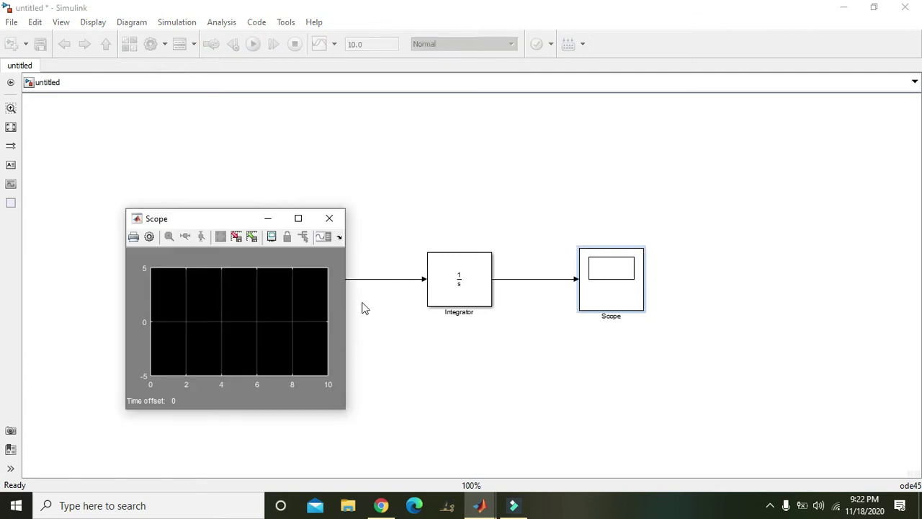
left_click(150, 237)
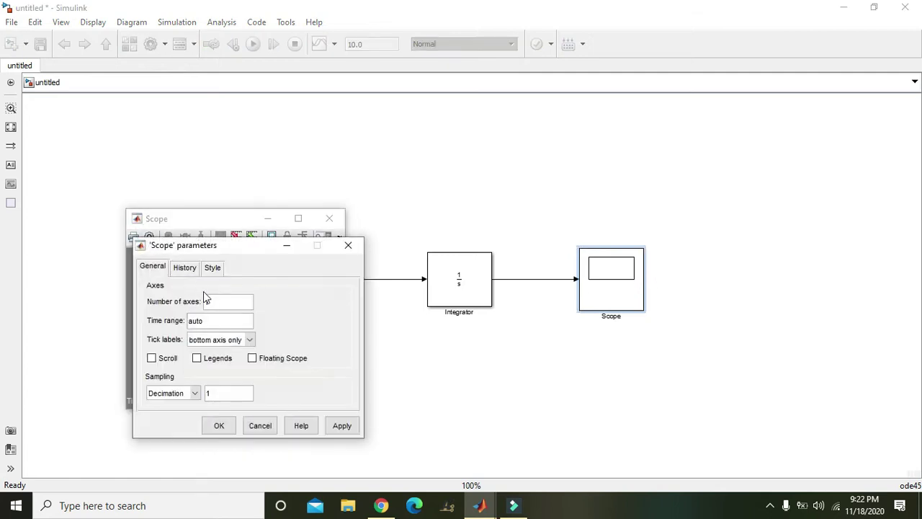
double_click(207, 302)
type("2")
left_click(219, 426)
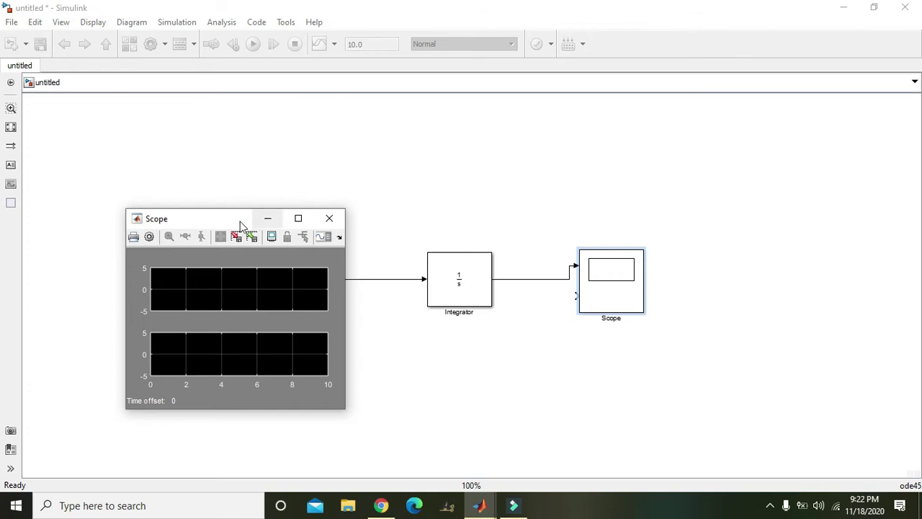
left_click_drag(243, 223, 847, 237)
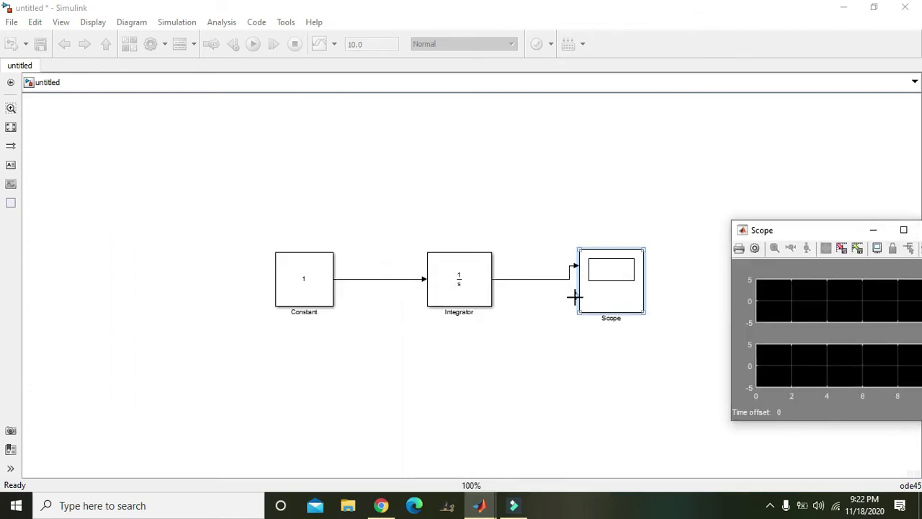
left_click_drag(577, 296, 364, 279)
Step: Select the Scope, Constant and Integrator blocks in turn to check the branched wiring
left_click(611, 305)
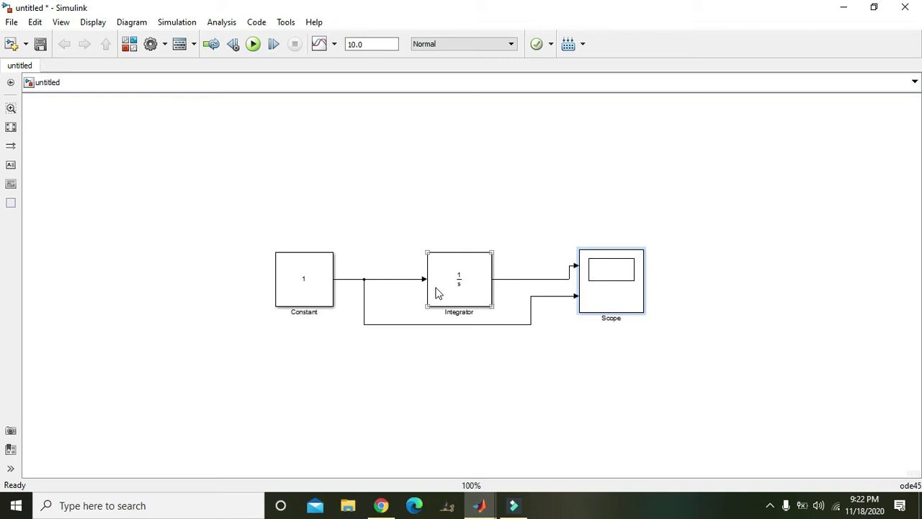
left_click(305, 288)
left_click(443, 295)
left_click(414, 276)
left_click(475, 293)
left_click(415, 279)
left_click(456, 286)
left_click(312, 259)
left_click(472, 283)
left_click(281, 278)
left_click(467, 295)
Step: Drag the branch line under the Integrator slightly lower, away from the block
left_click(485, 324)
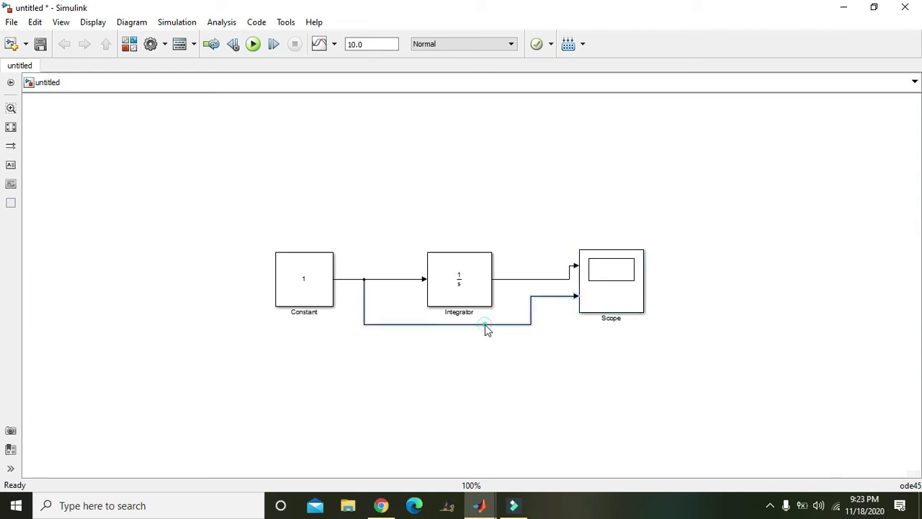
left_click_drag(485, 325, 485, 337)
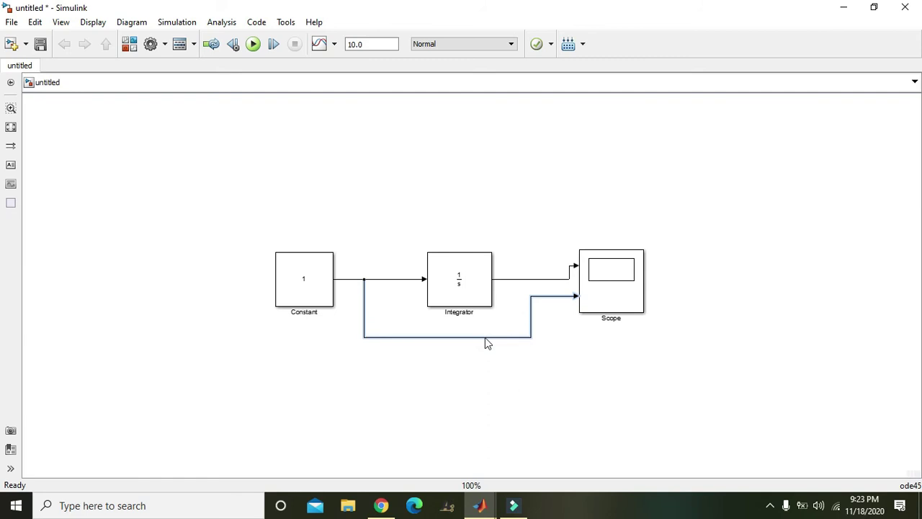
left_click(492, 354)
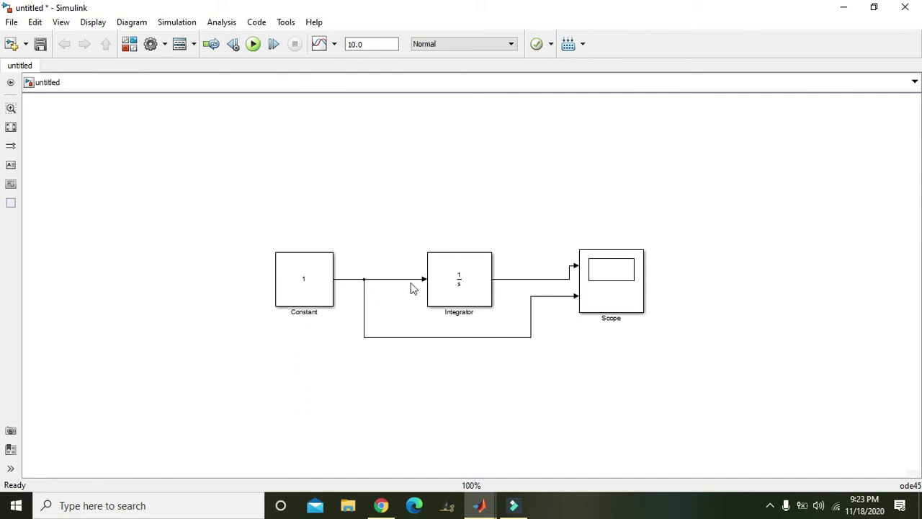
left_click(441, 282)
left_click(516, 300)
Step: Run the simulation and bring the Scope window fully into view over the canvas
left_click(253, 45)
mouse_move(480, 505)
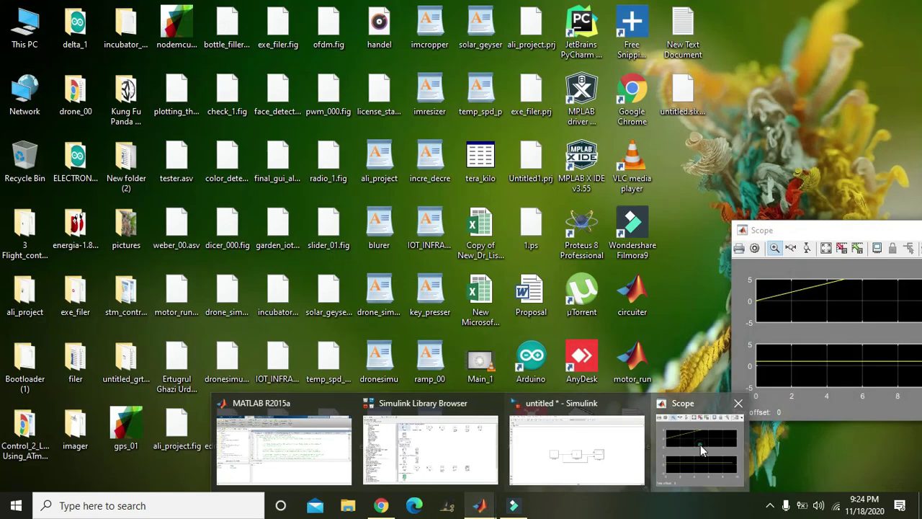
left_click(700, 445)
left_click_drag(814, 234, 102, 242)
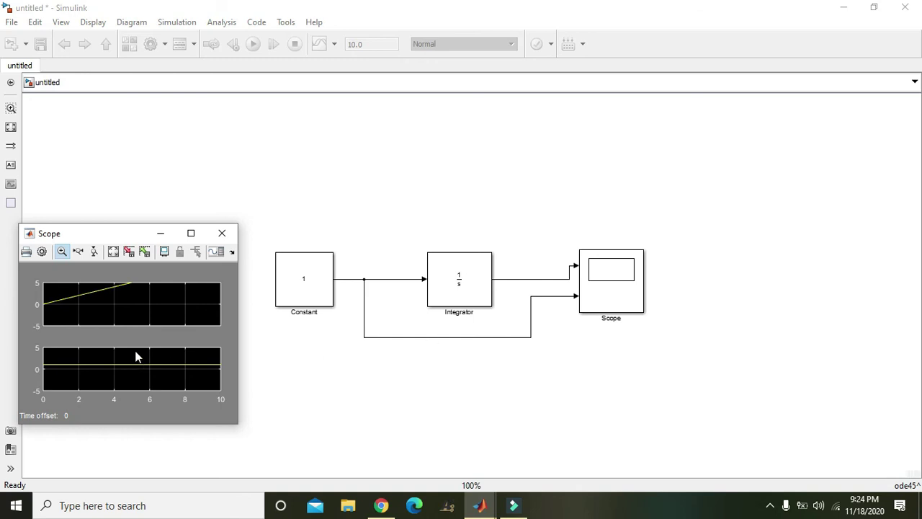
Step: Autoscale the Scope to show the ramp to 10 and line at 1, then shrink the Constant block
left_click(112, 253)
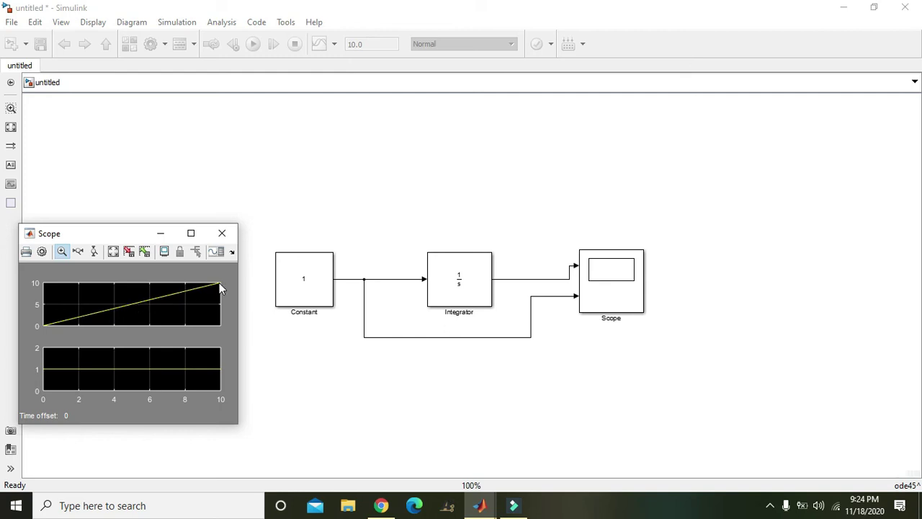
left_click(312, 284)
left_click_drag(334, 307, 321, 293)
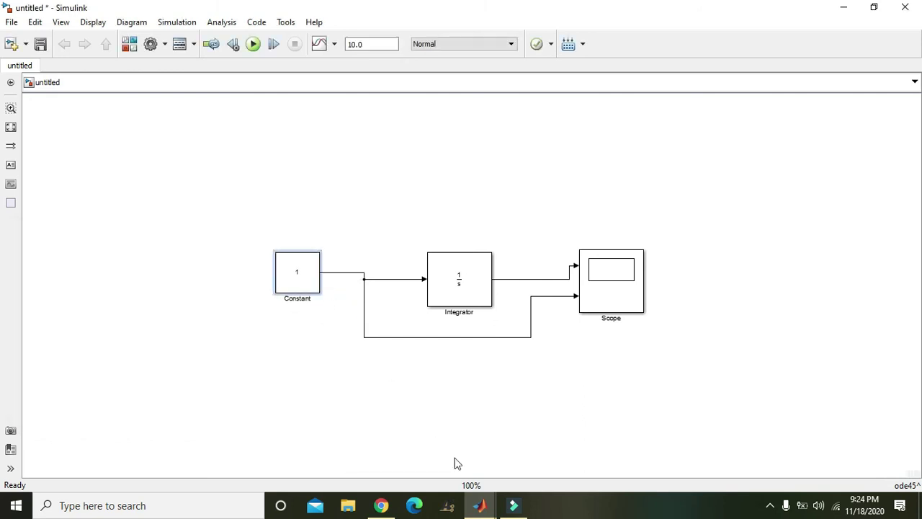
mouse_move(483, 502)
left_click(677, 447)
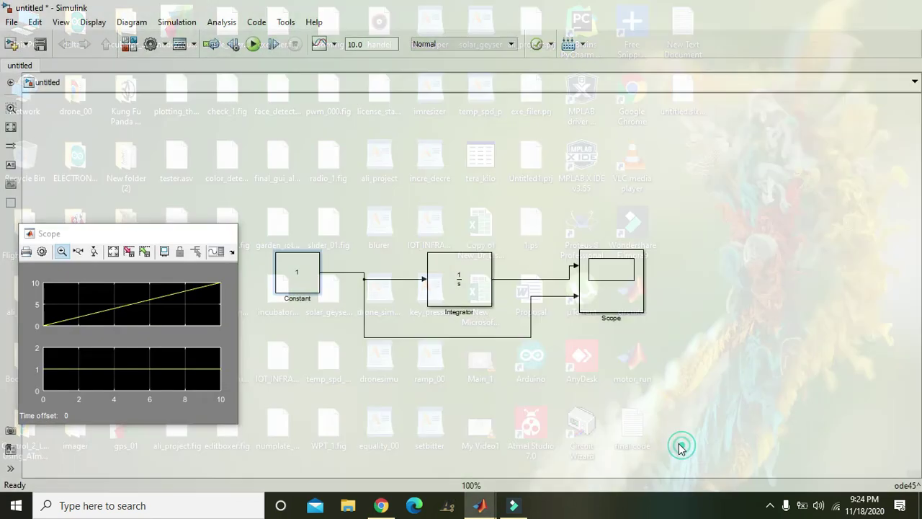
left_click(492, 271)
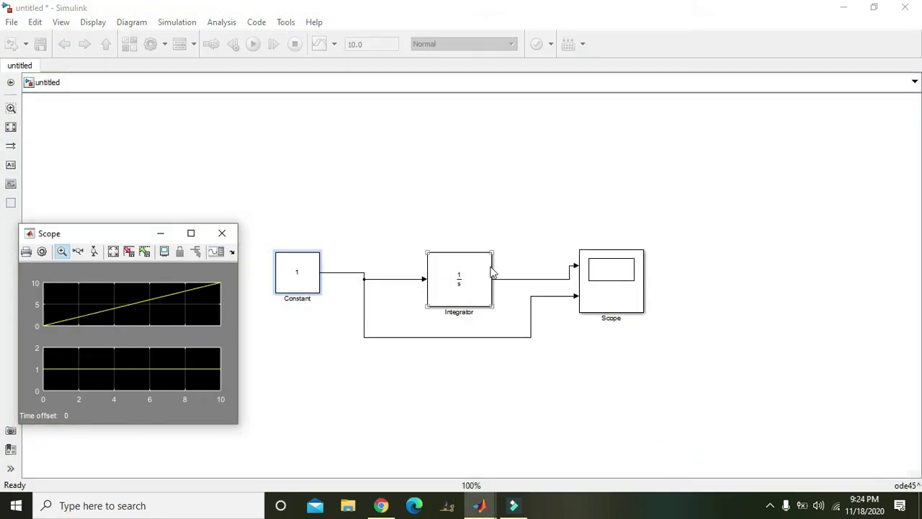
left_click(420, 277)
left_click(111, 232)
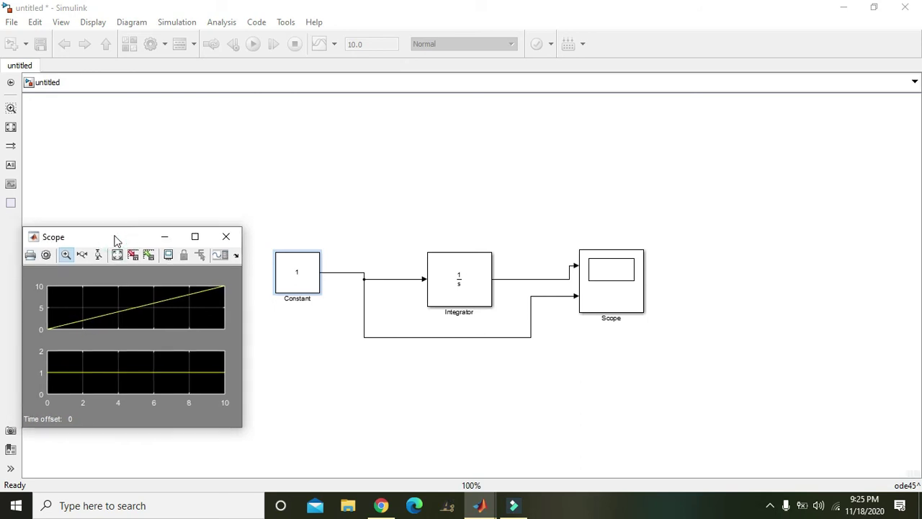